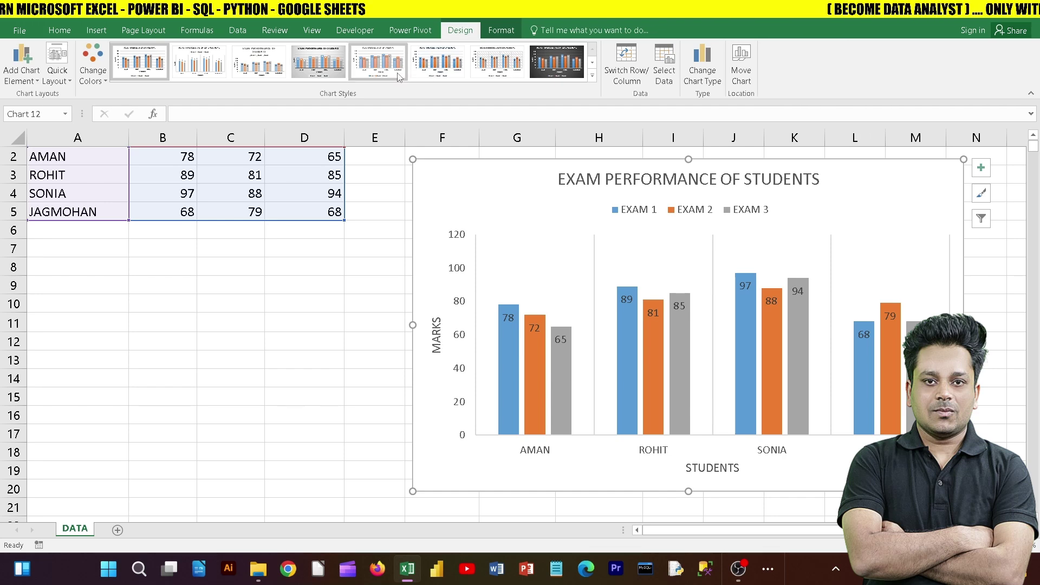
- Scroll up so the NAME and EXAM 1–3 header row shows above the chart
scroll(305, 279, up, 1)
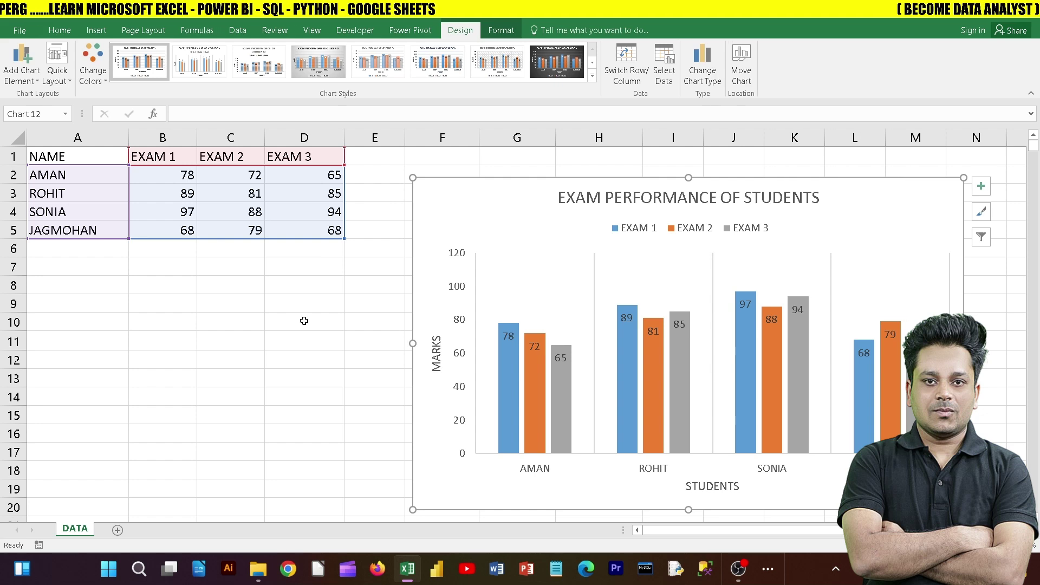
- Look through the Add Chart Element list twice without adding anything
click(21, 81)
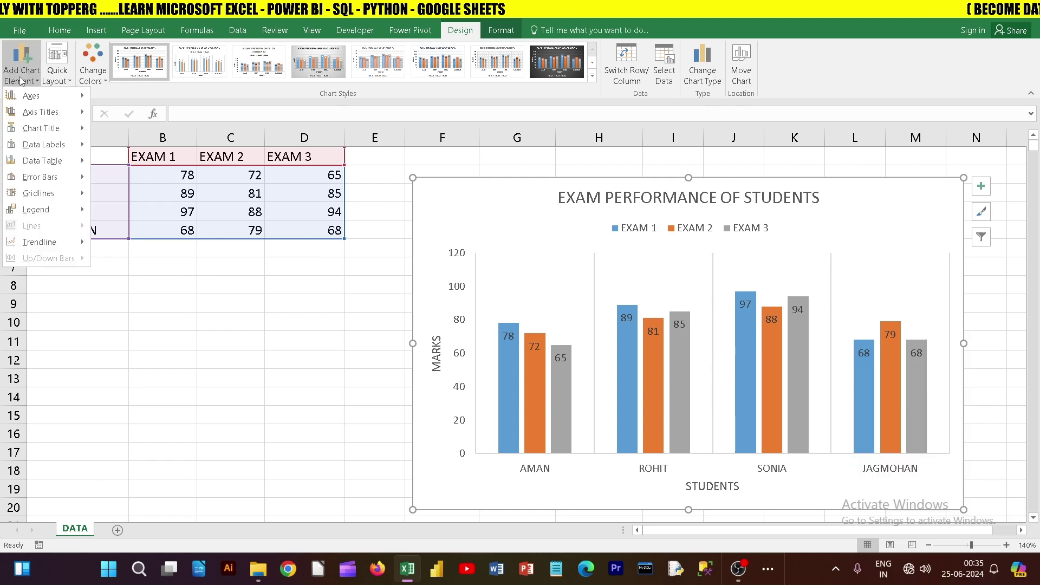
click(376, 313)
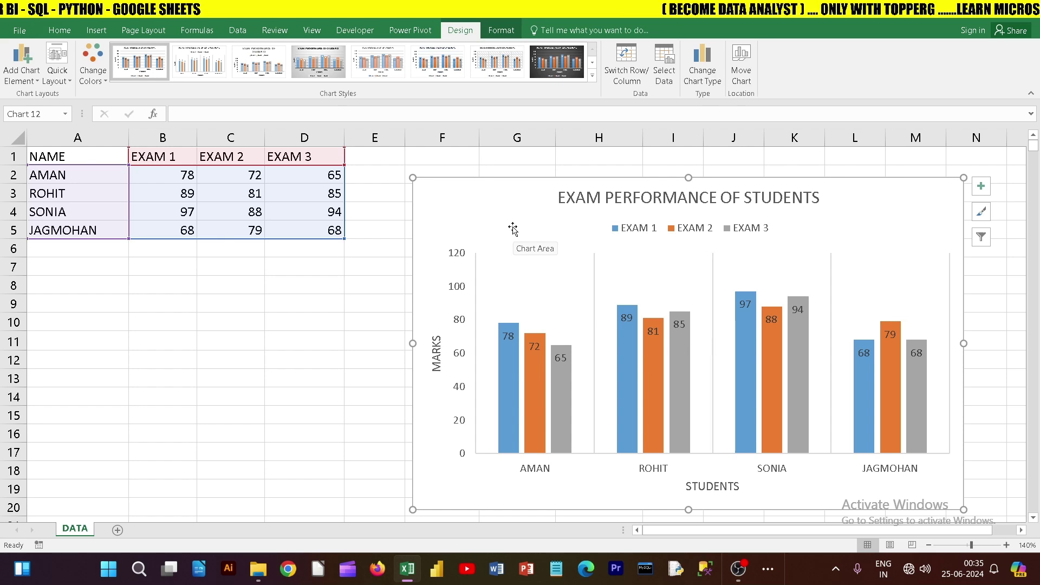
click(19, 81)
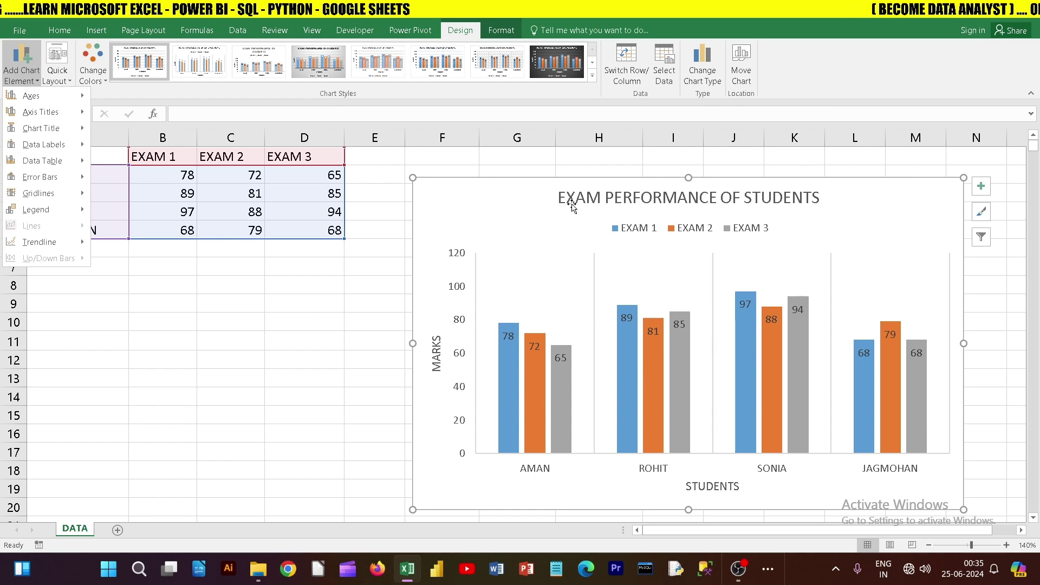
click(478, 203)
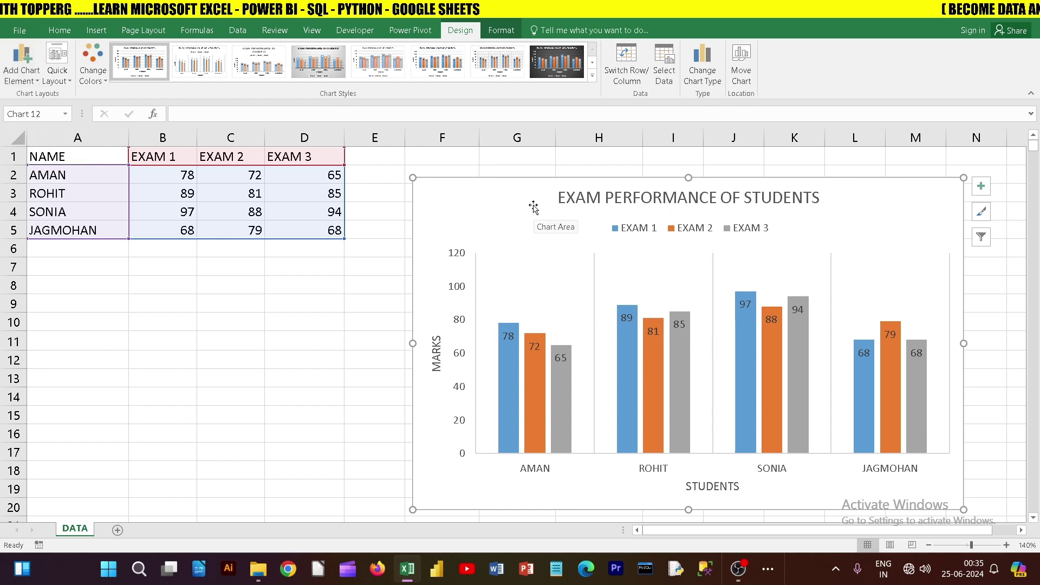
- Nudge the exam chart slightly left and up, then reselect it
mouse_move(513, 198)
mouse_down()
mouse_move(471, 191)
mouse_move(507, 202)
mouse_up()
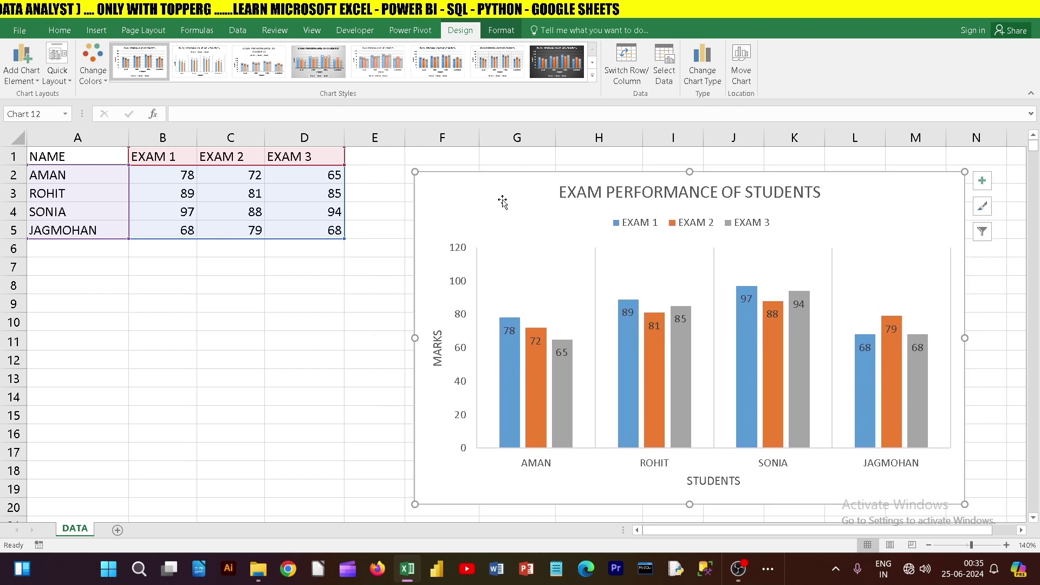
click(229, 308)
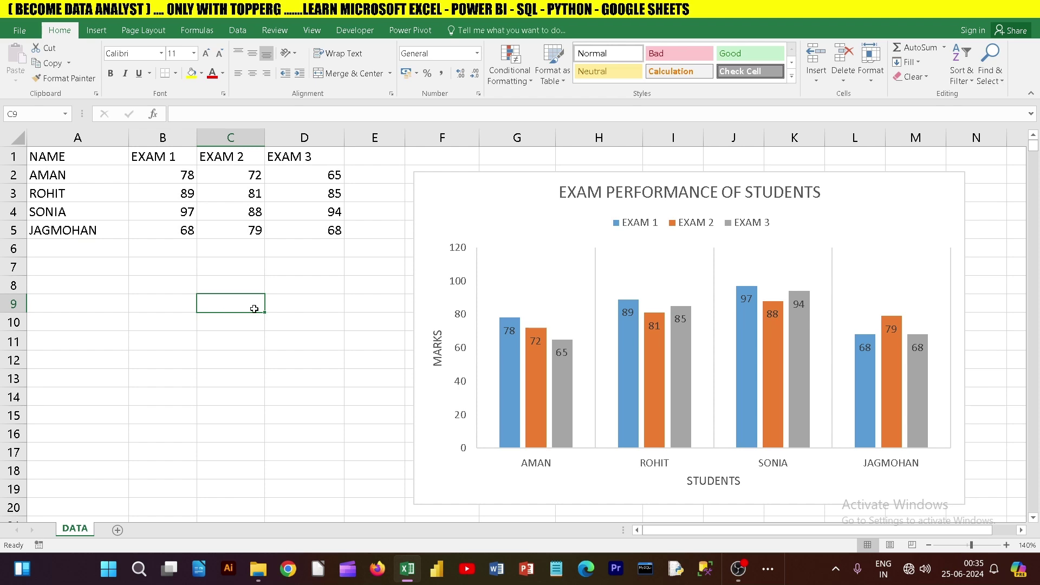
click(458, 195)
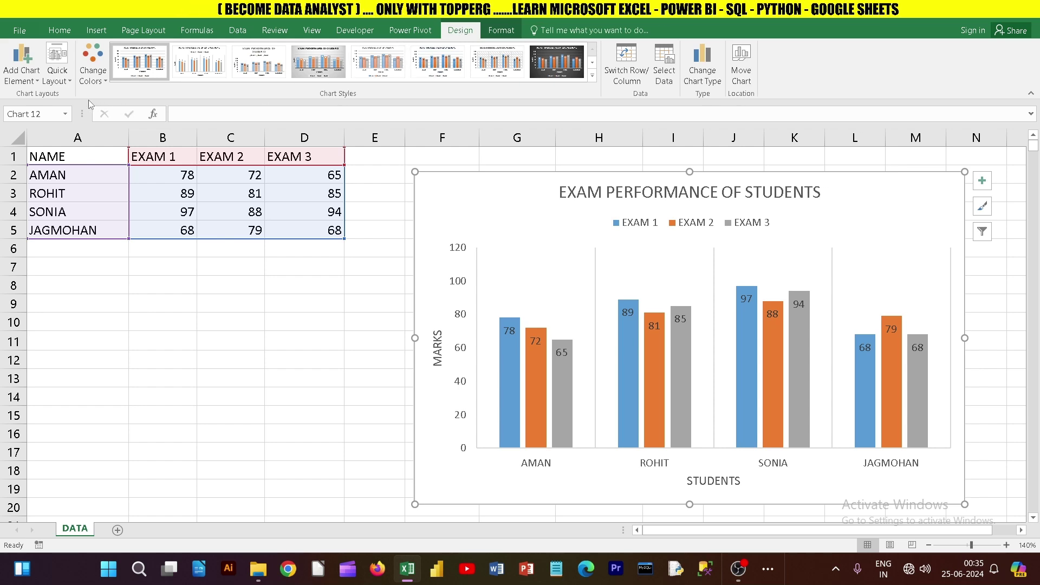
- Preview the Quick Layout presets on the chart
click(21, 65)
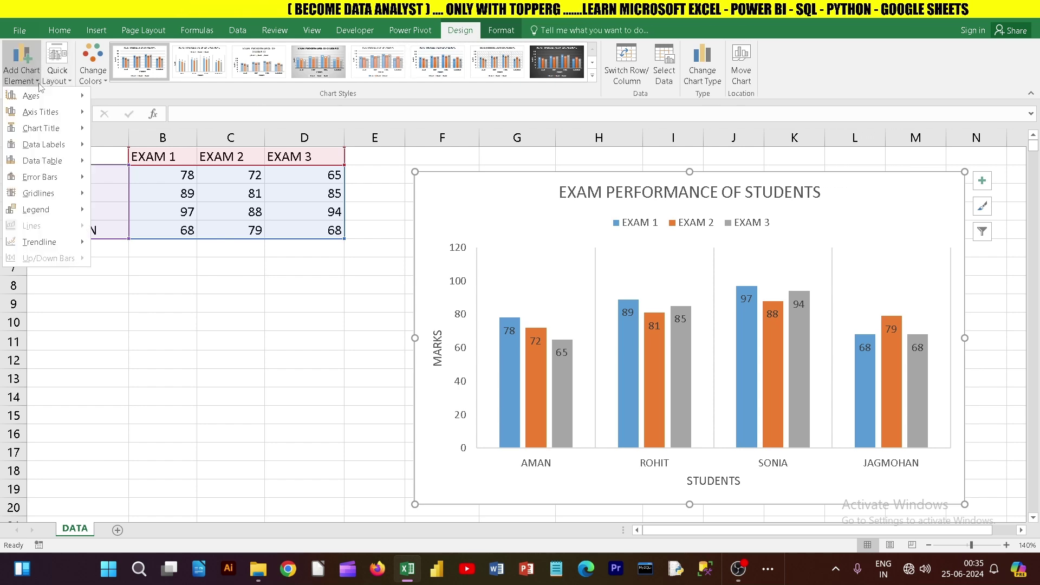
click(22, 65)
click(58, 80)
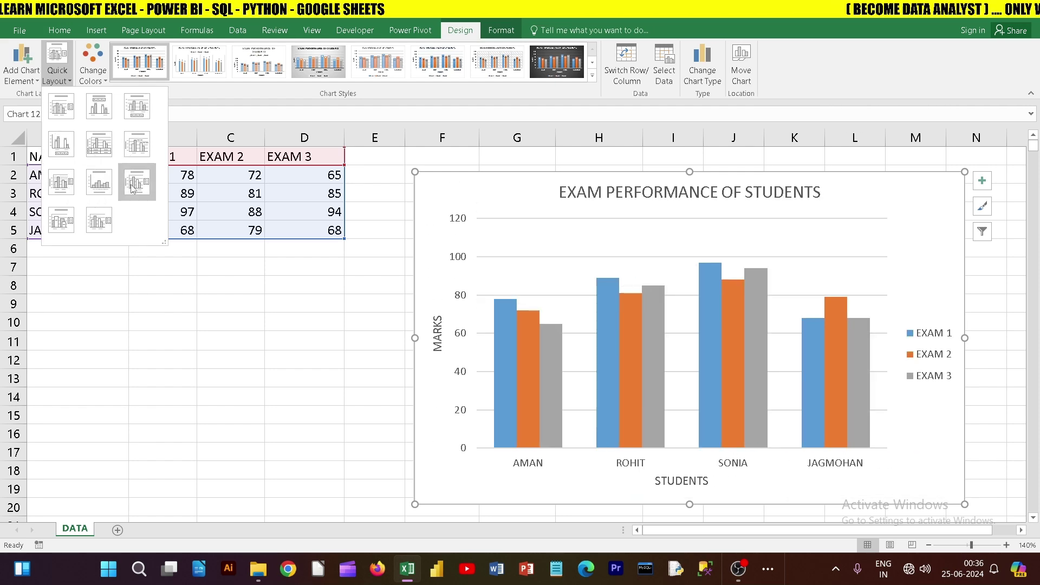
- Browse Add Chart Element and Quick Layout without applying any, then preview Change Colors palettes
click(24, 82)
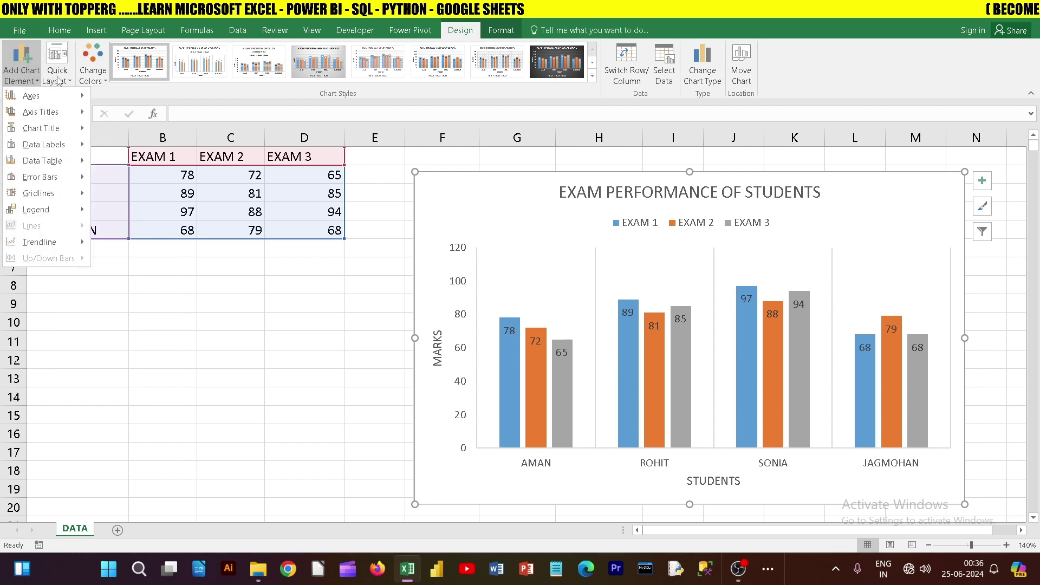
click(58, 80)
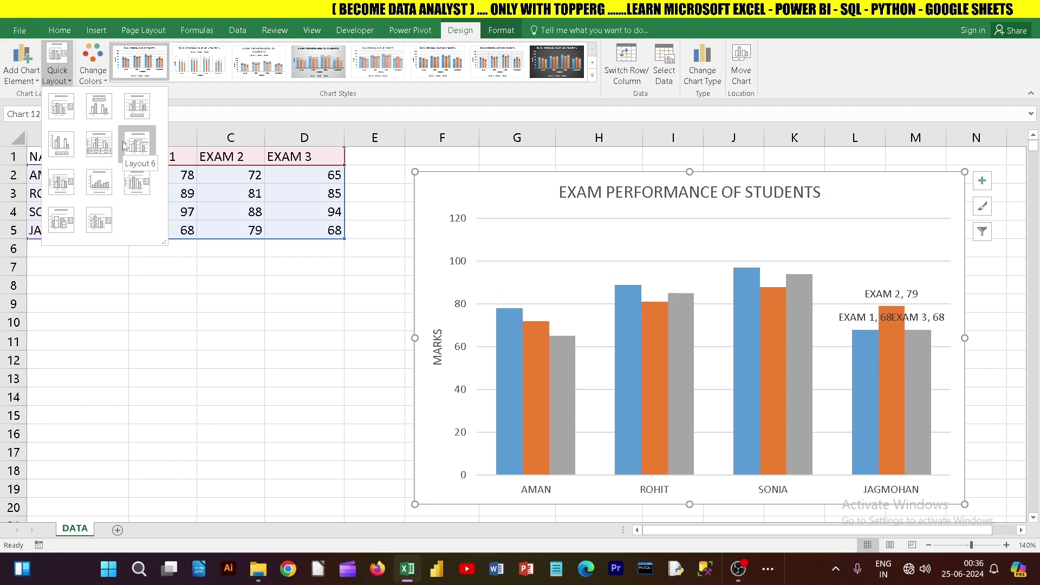
click(22, 65)
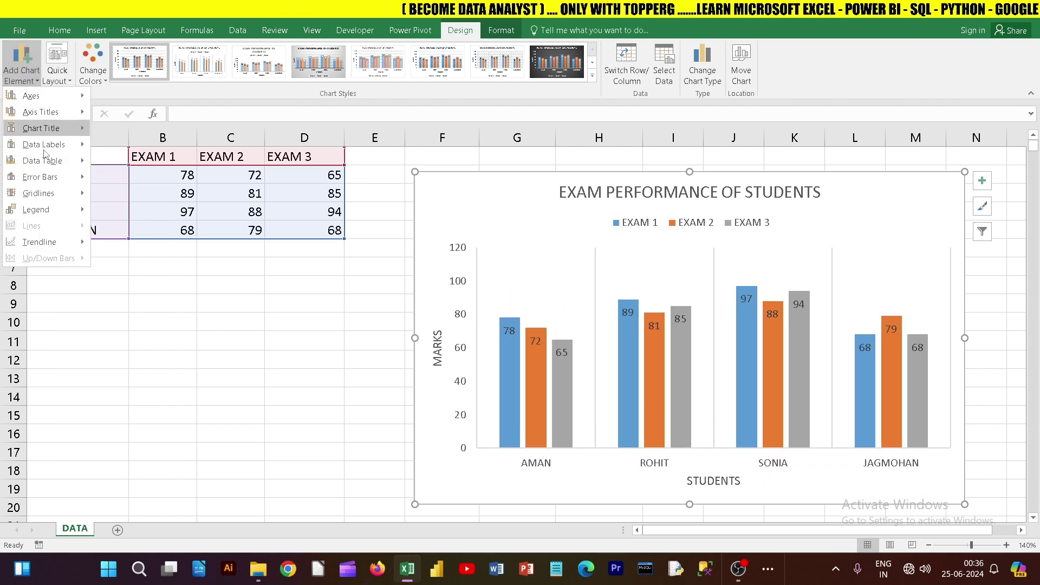
click(52, 81)
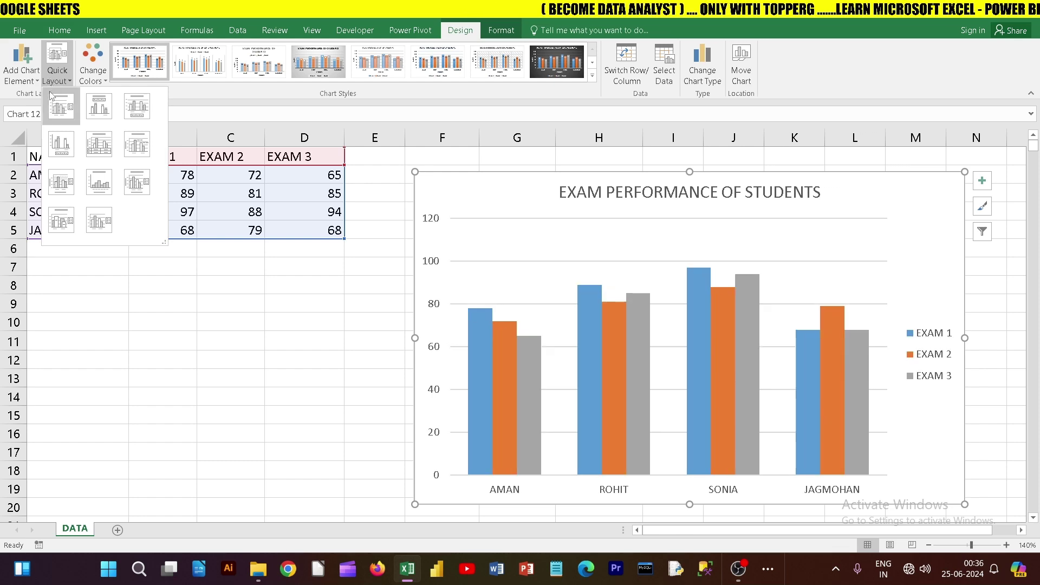
click(93, 83)
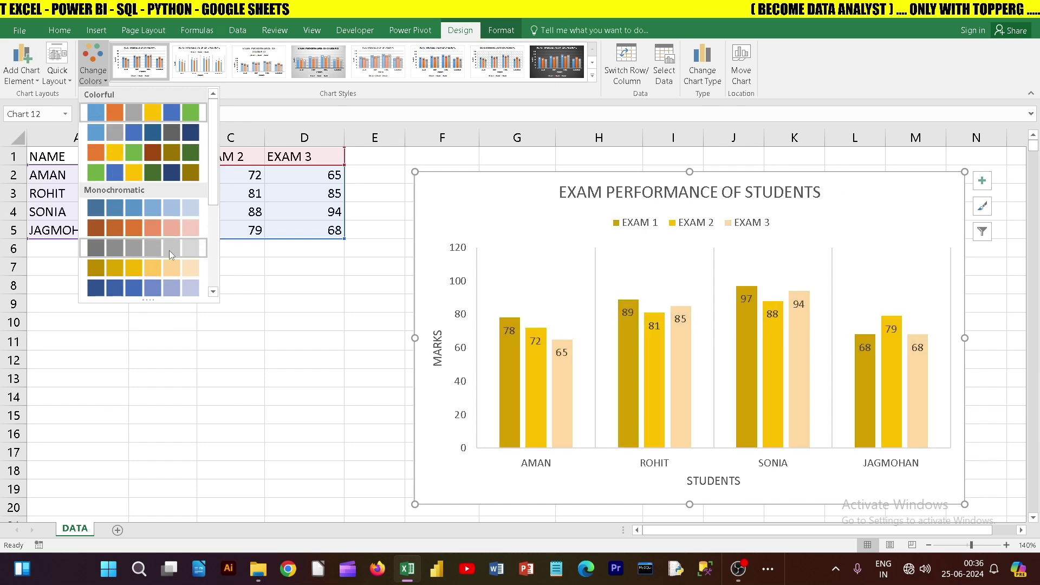
- Scroll through the colour palettes, then dismiss them keeping the blue, orange and grey bars
scroll(185, 222, down, 5)
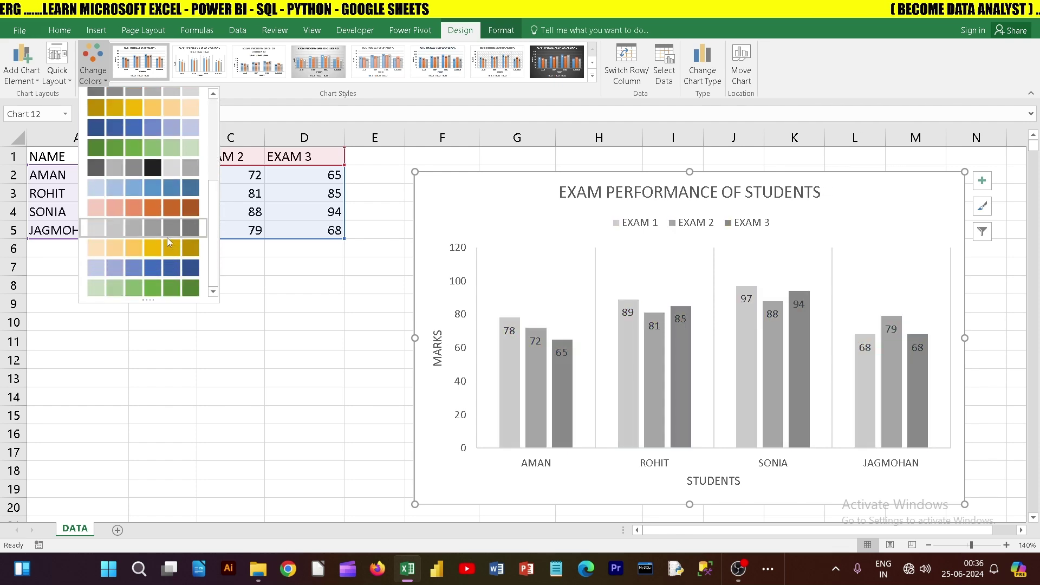
scroll(167, 238, up, 5)
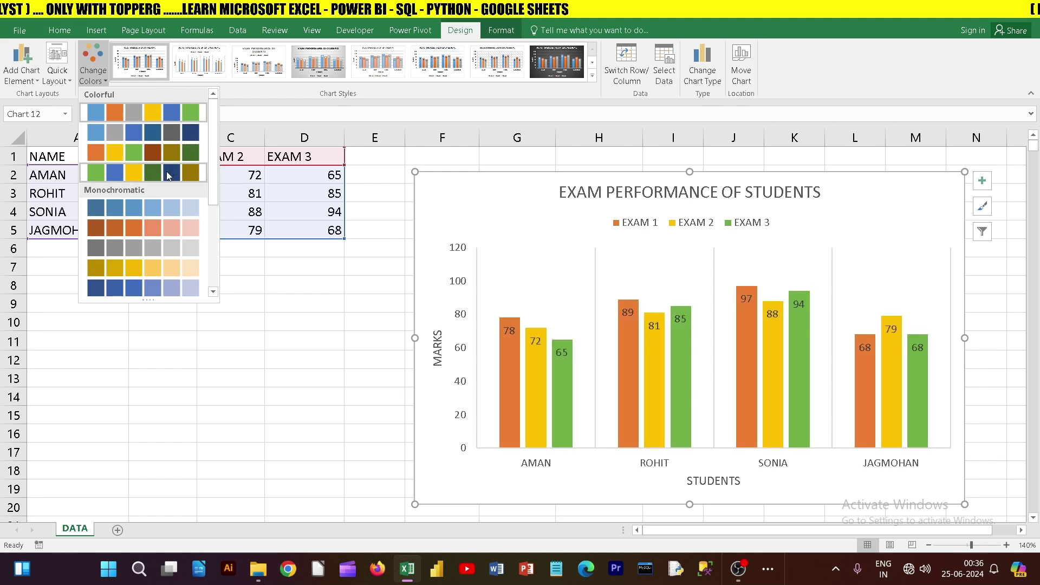
click(414, 90)
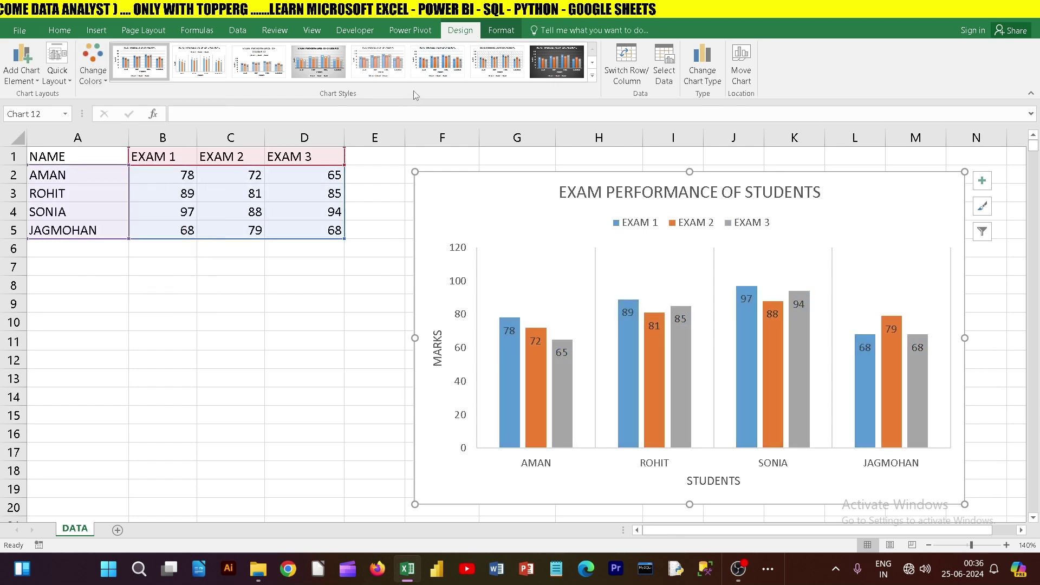
- Expand the Chart Styles gallery, try the dark style, and settle on Style 6
click(592, 76)
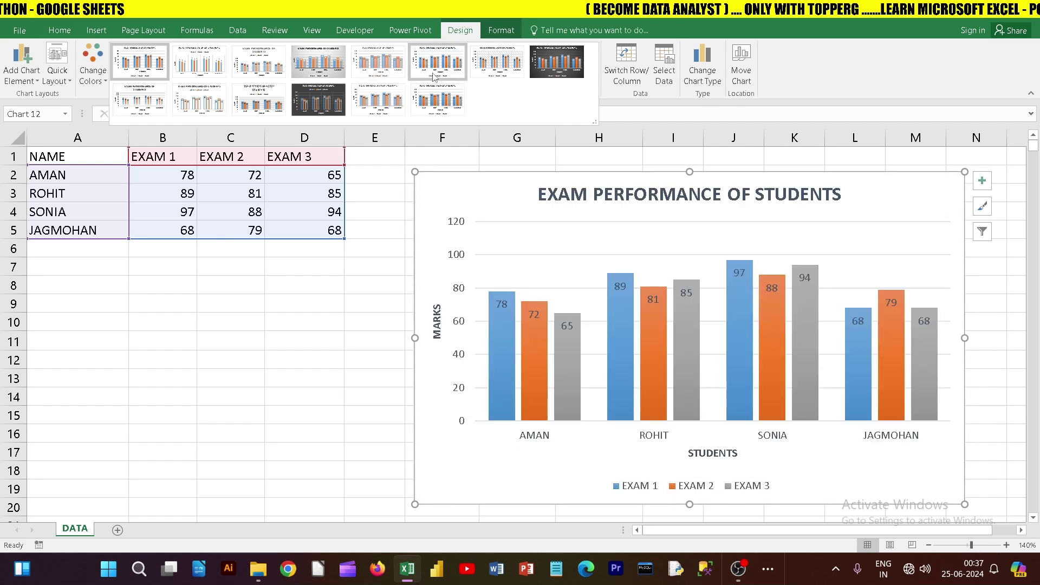
click(530, 75)
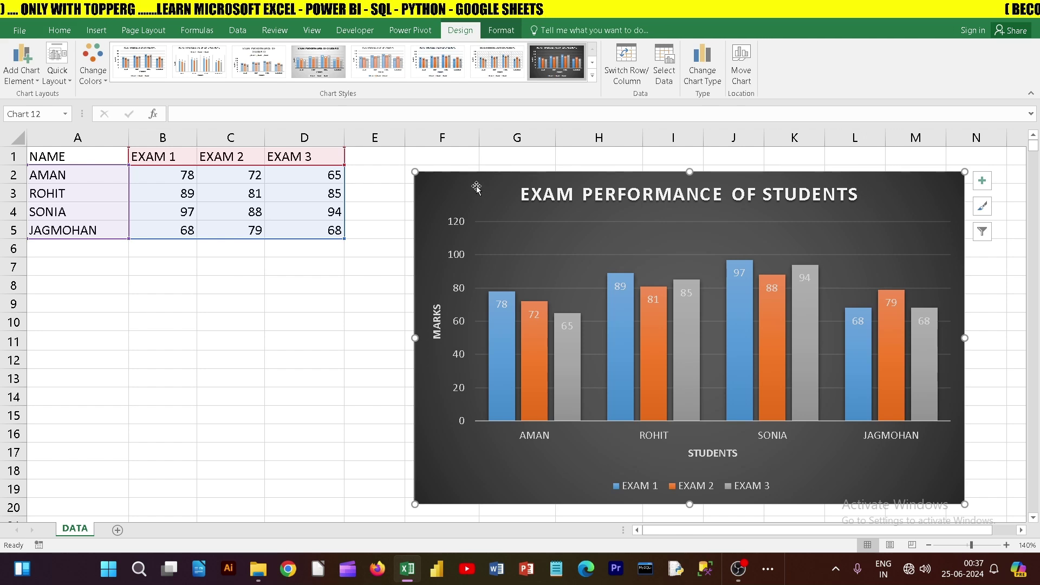
click(442, 72)
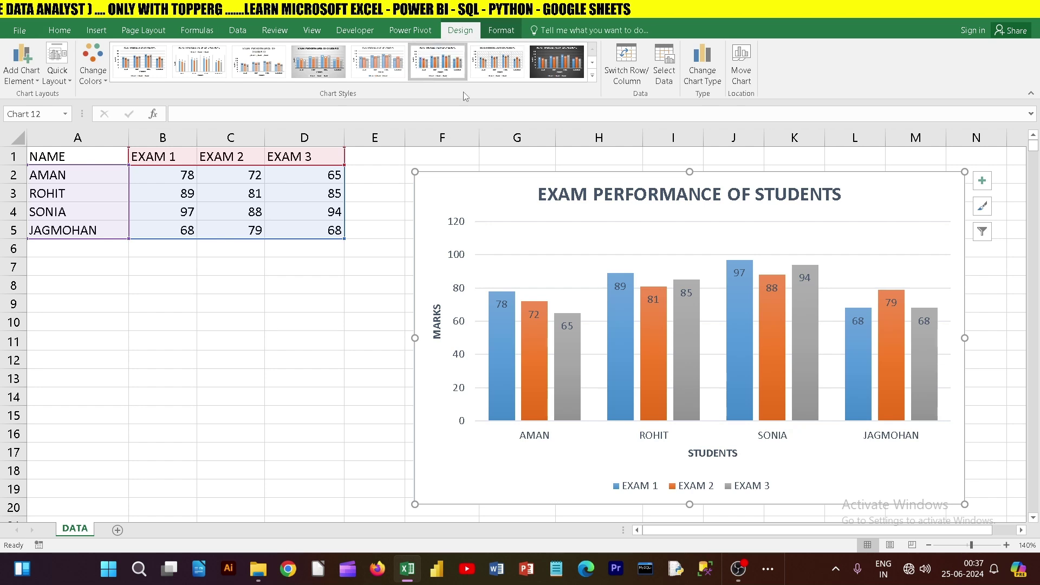
click(627, 82)
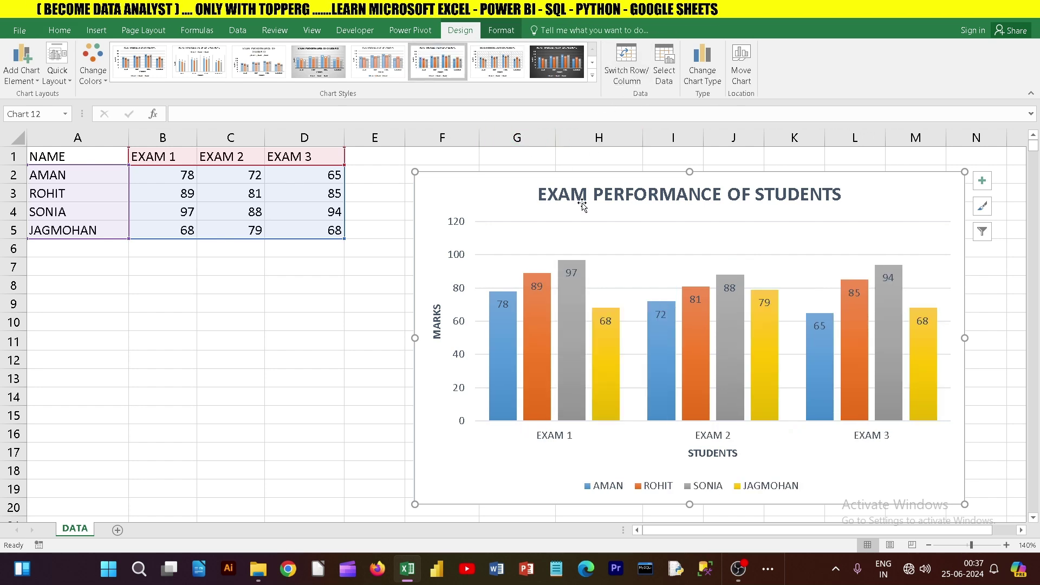
click(627, 76)
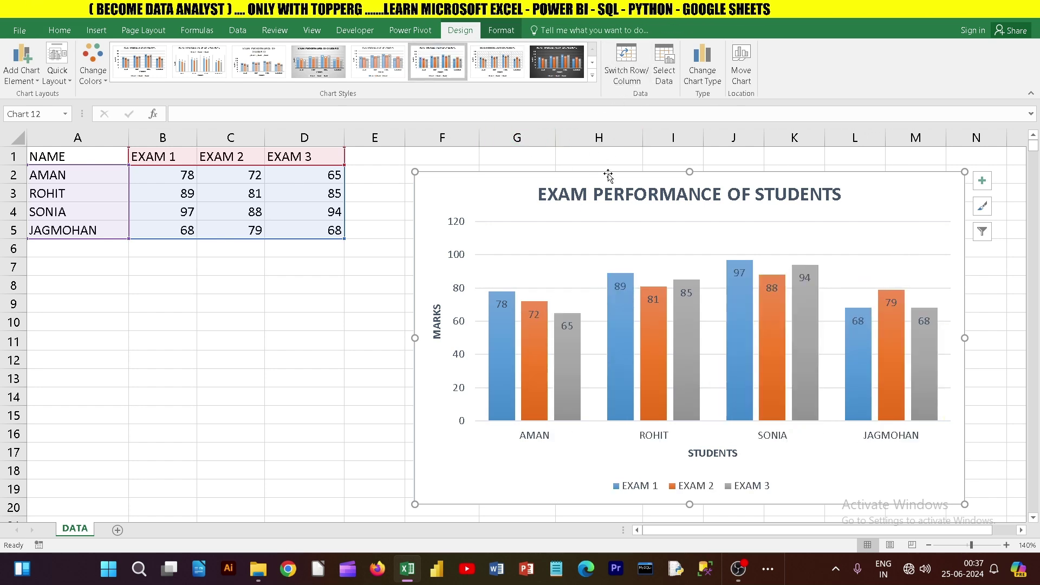
click(629, 80)
click(628, 81)
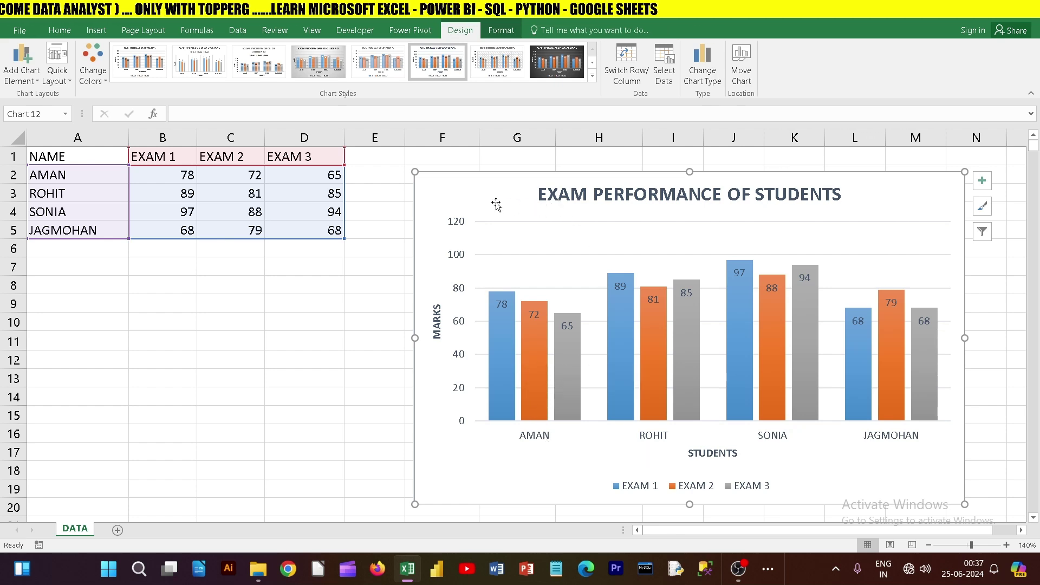
click(637, 66)
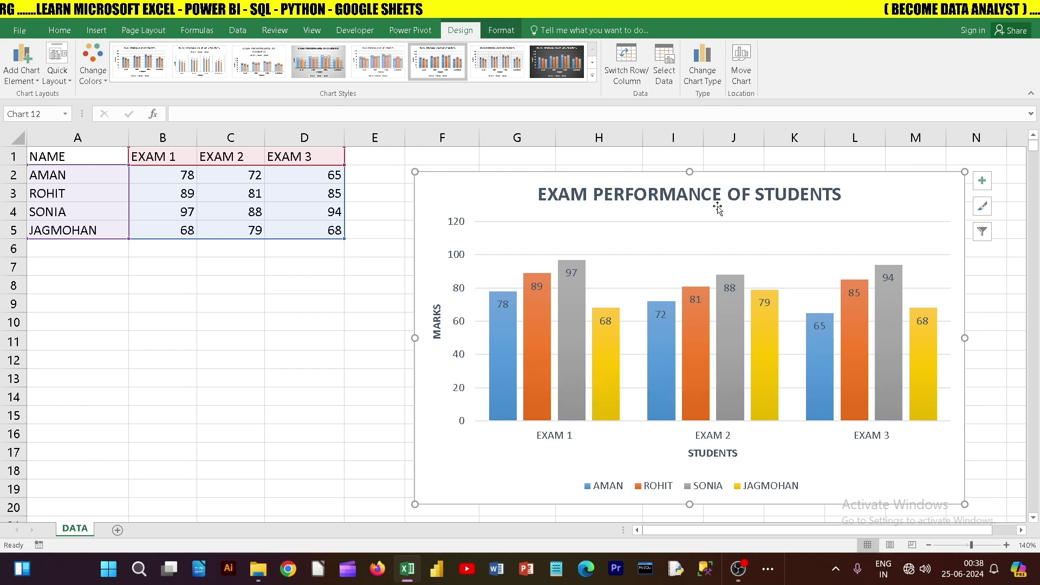
click(623, 60)
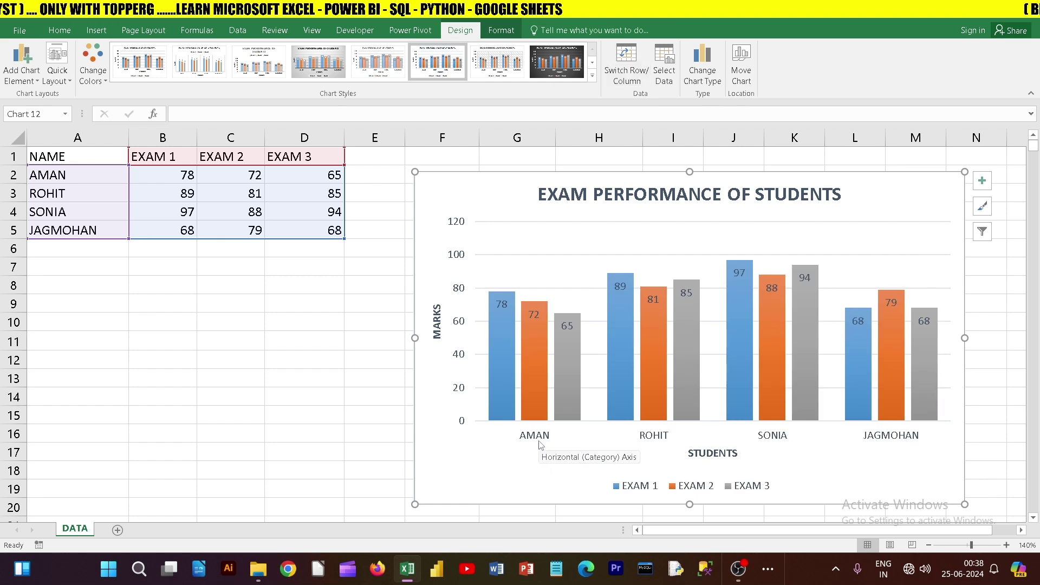
click(626, 60)
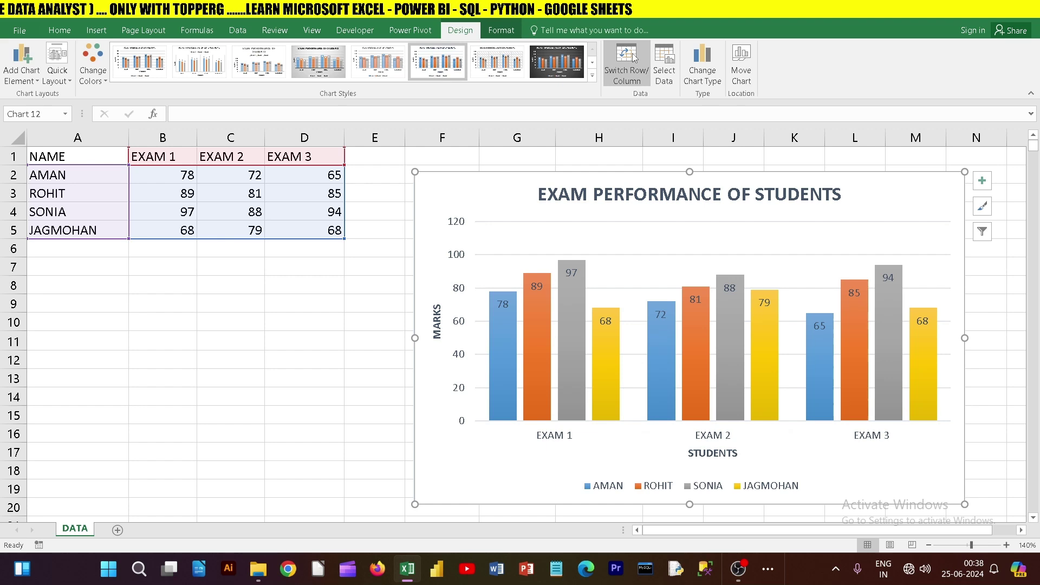
click(626, 60)
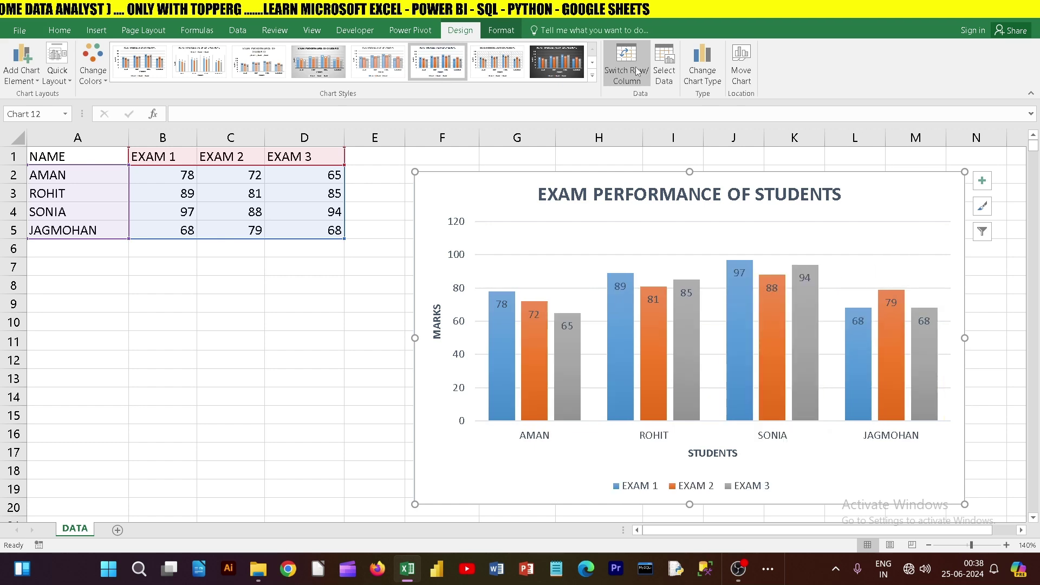
click(666, 65)
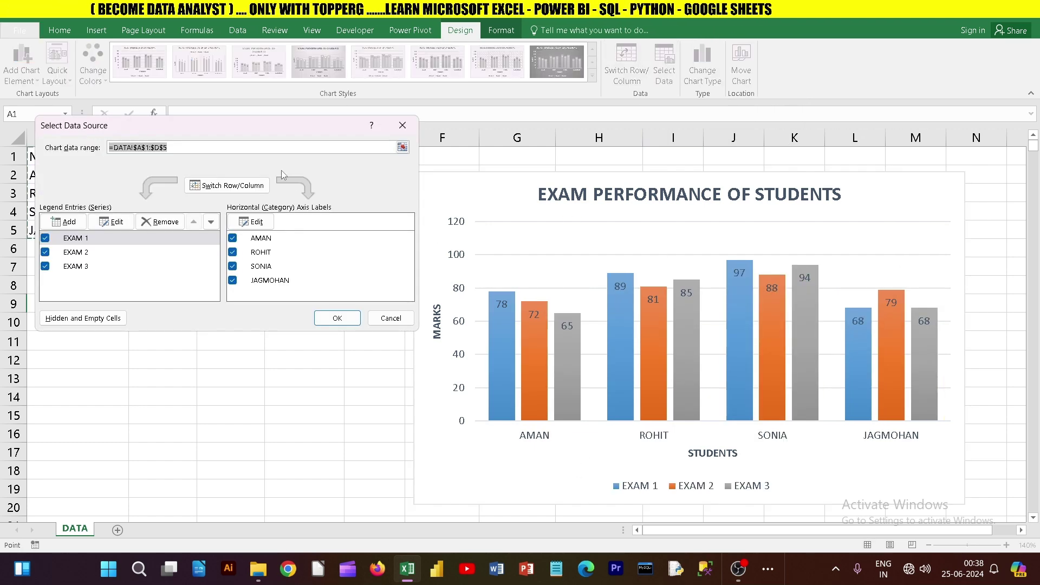
drag(291, 131, 305, 171)
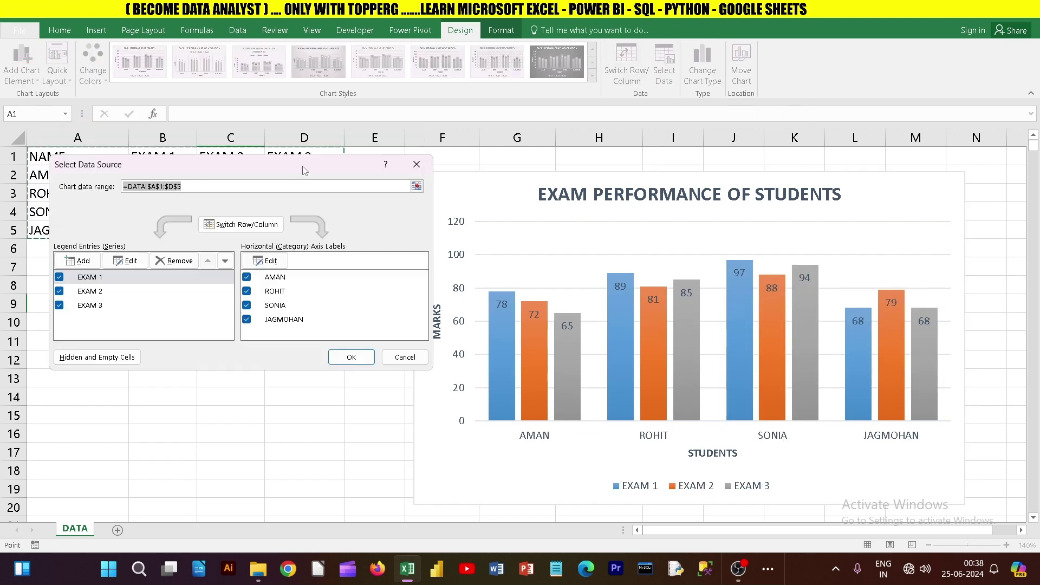
click(418, 363)
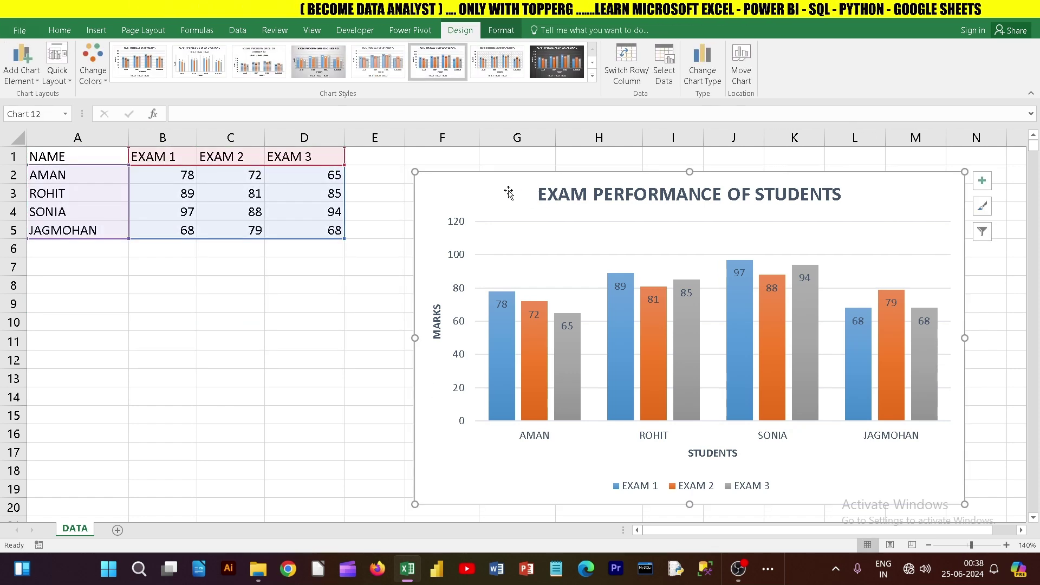
click(305, 324)
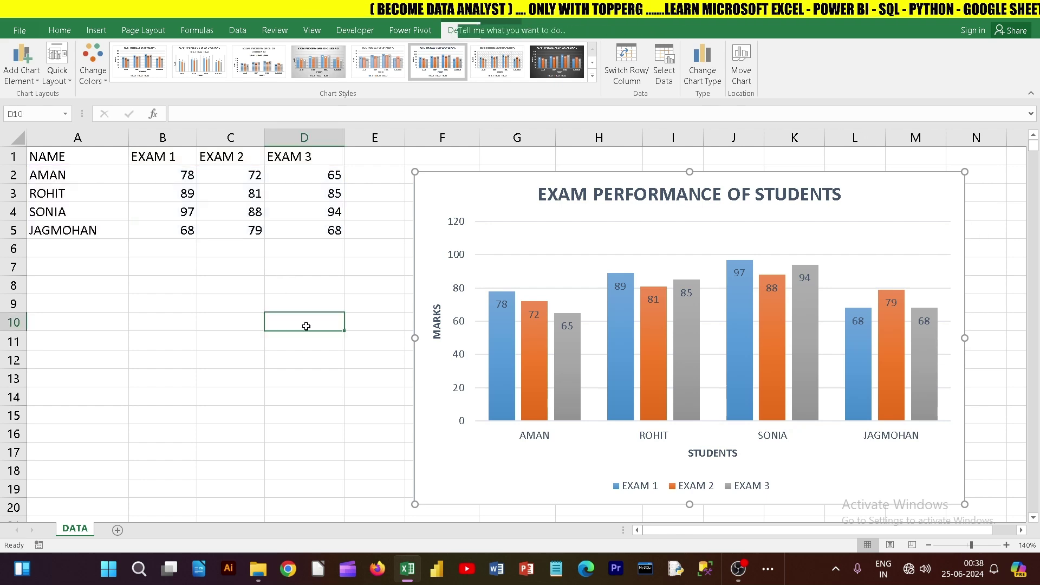
click(491, 190)
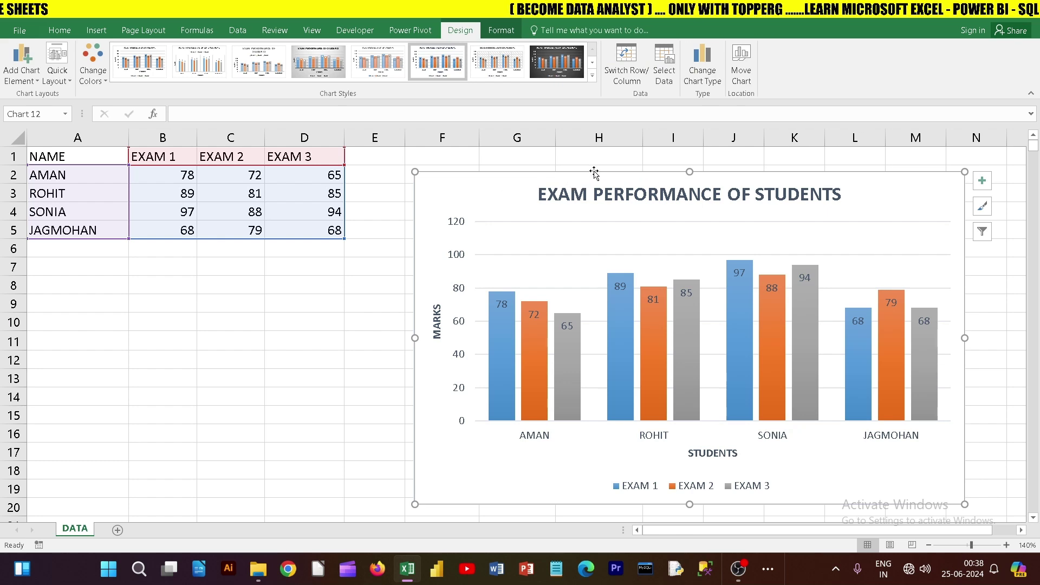
click(663, 64)
drag(298, 172, 345, 150)
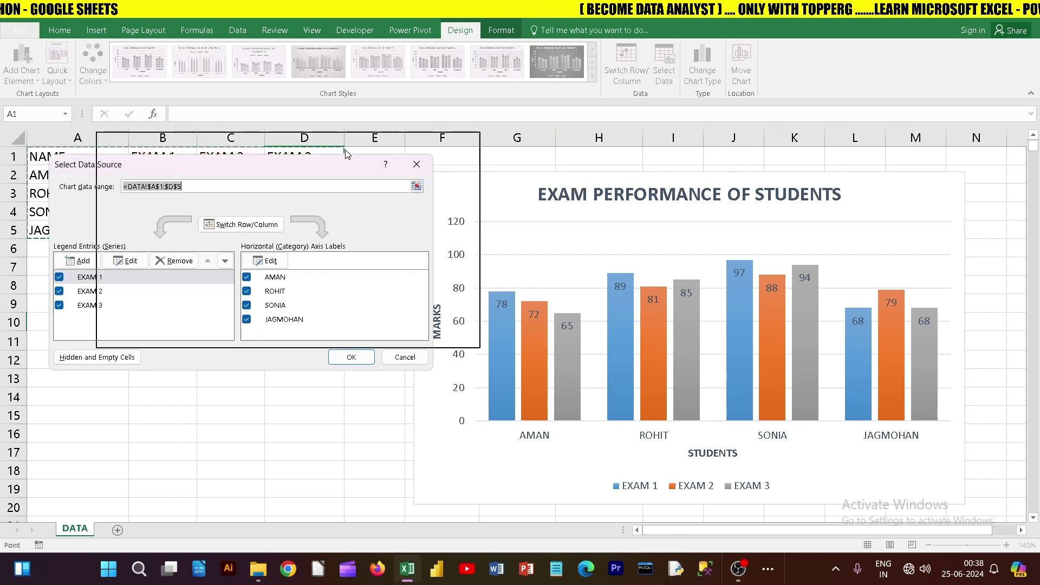
click(106, 255)
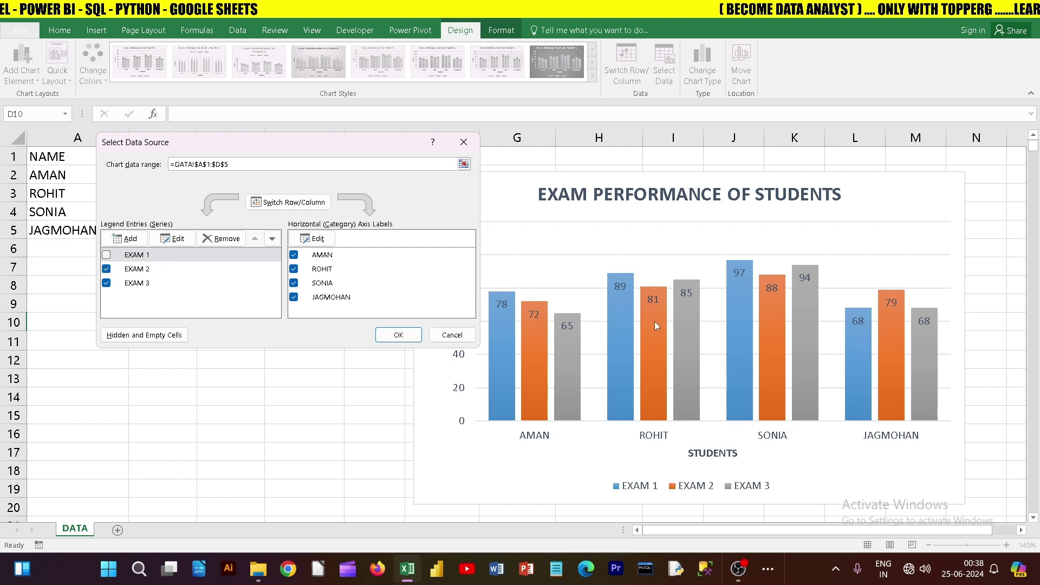
click(412, 341)
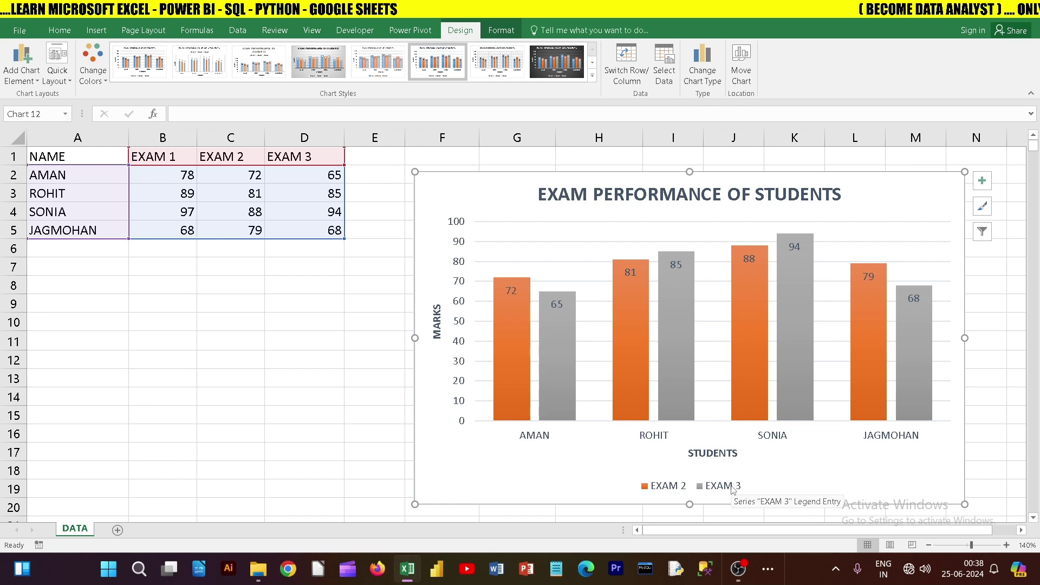
key(ctrl+z)
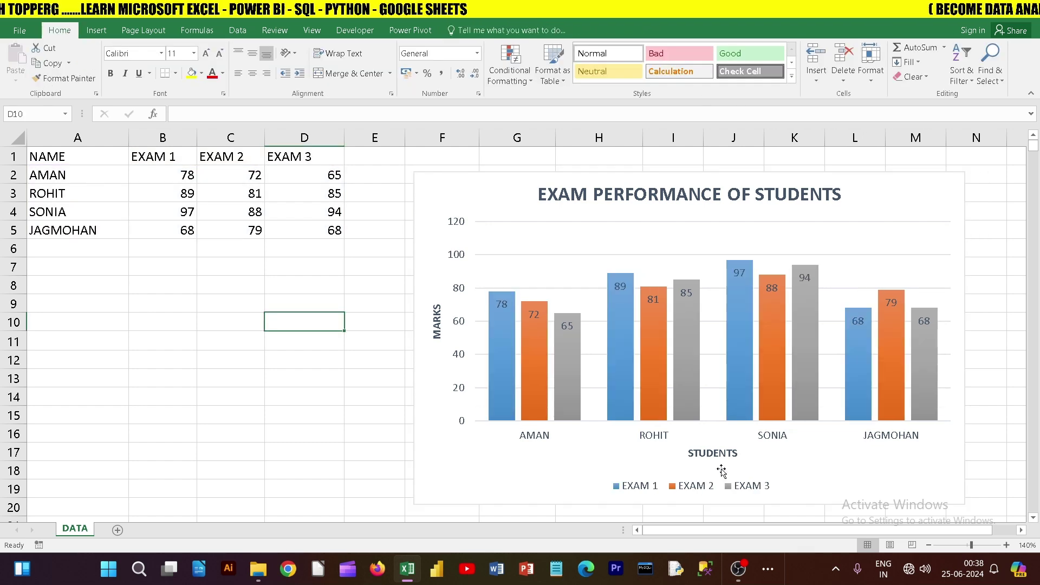
click(529, 190)
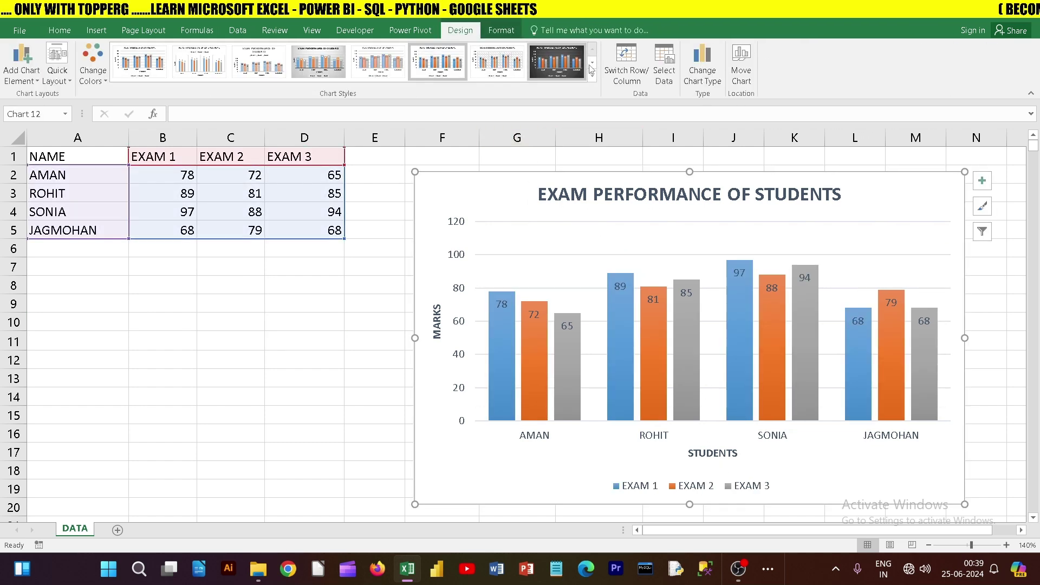
click(664, 65)
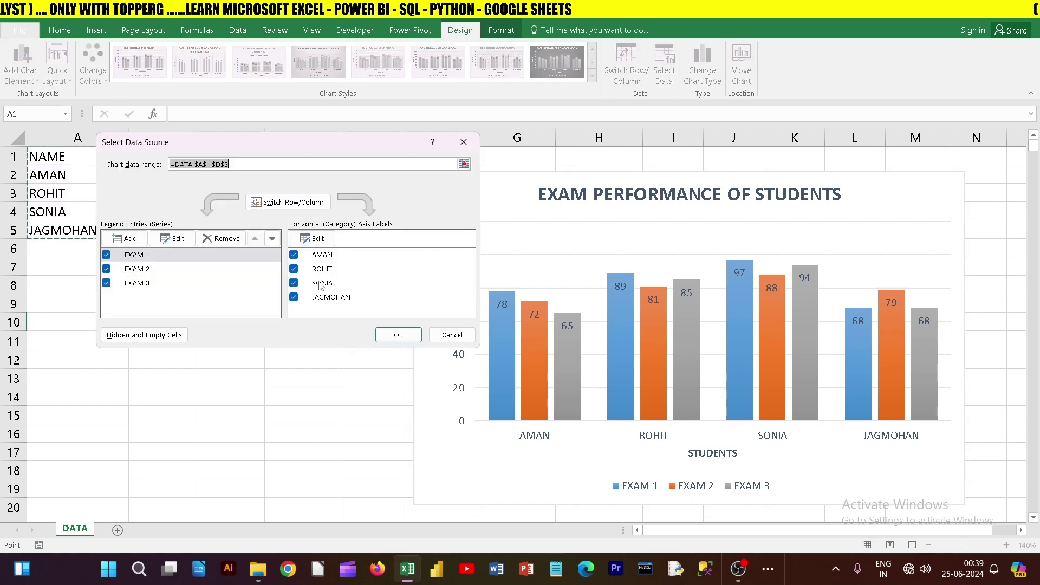
click(296, 256)
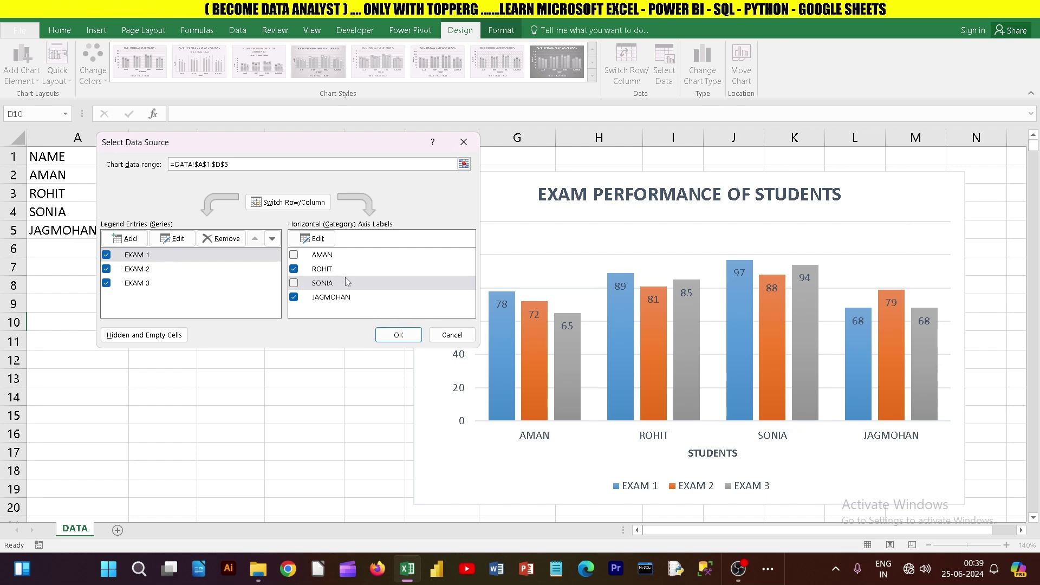
click(397, 335)
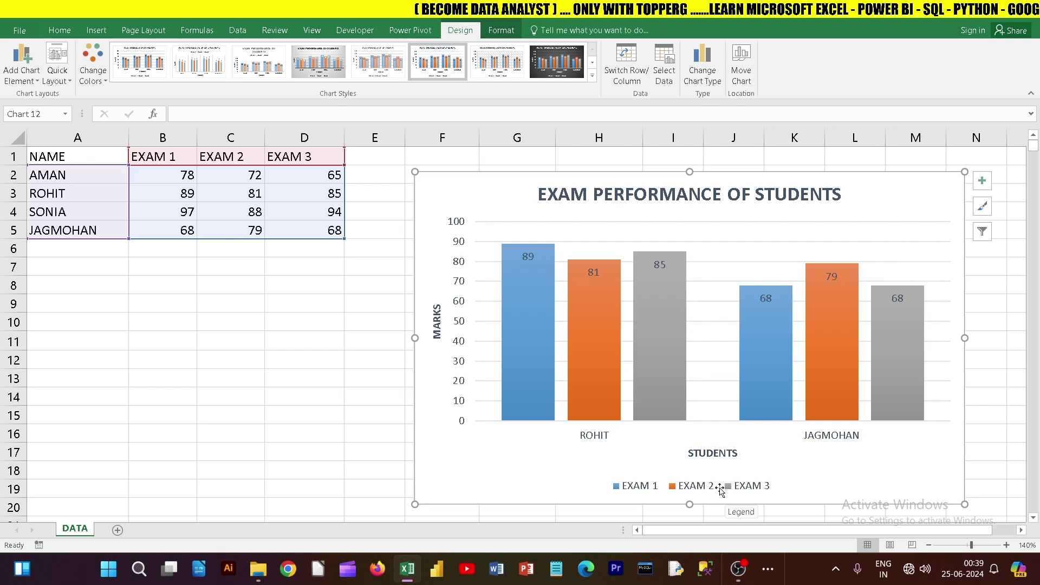
click(664, 65)
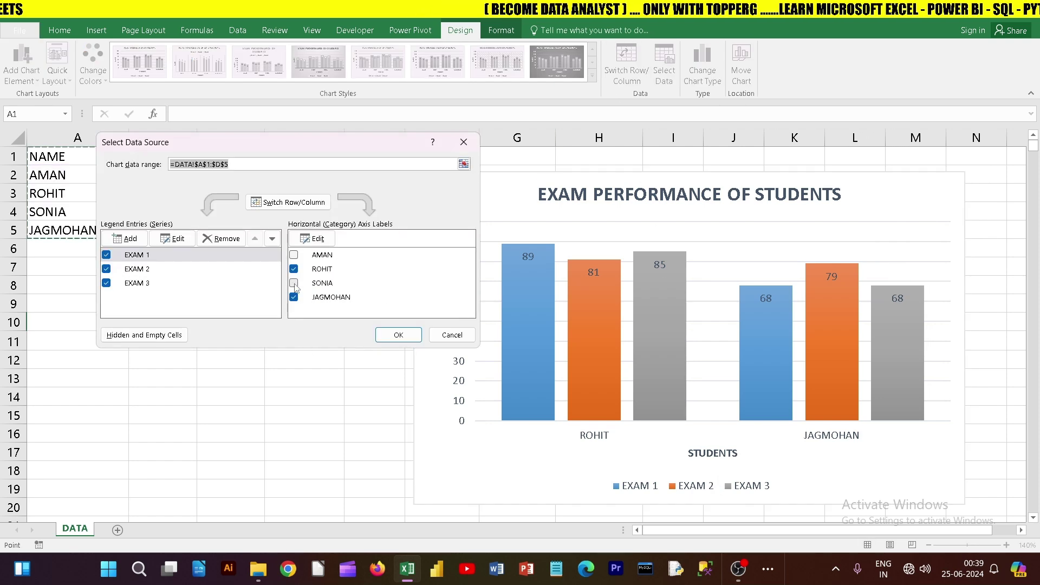
click(397, 333)
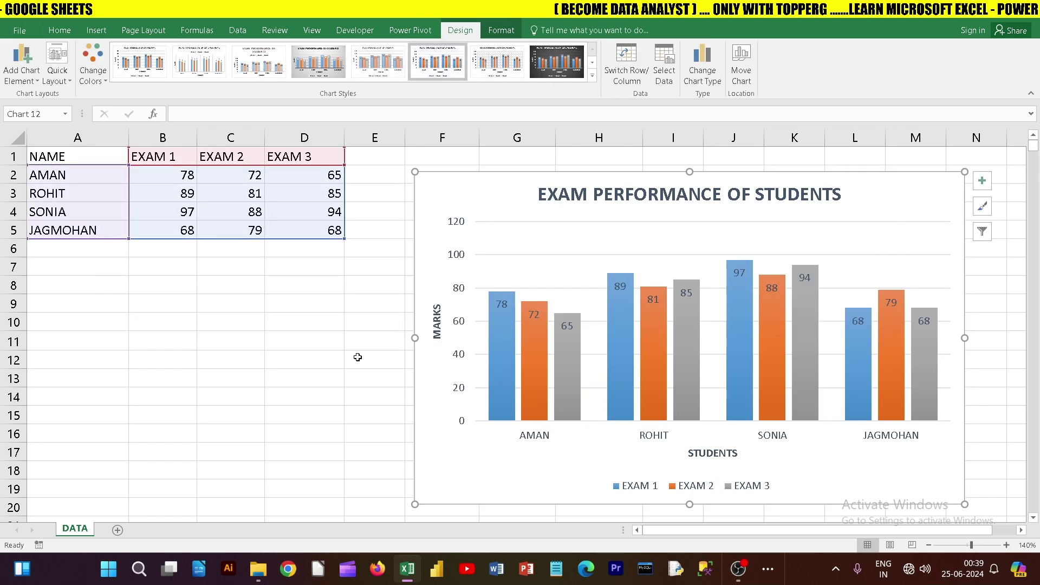